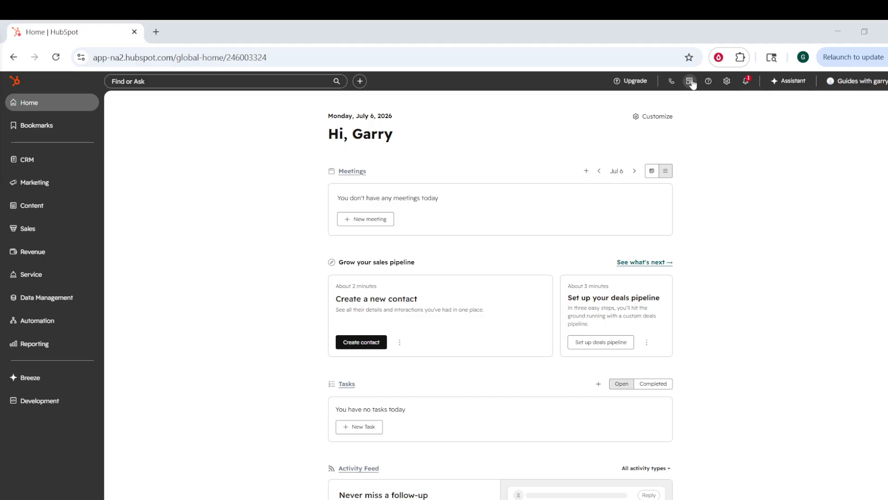
Step: Search the HubSpot Marketplace for "xero" and open the listing of the Xero app by HubSpot
{"action": "left_click", "coordinate": [690, 84]}
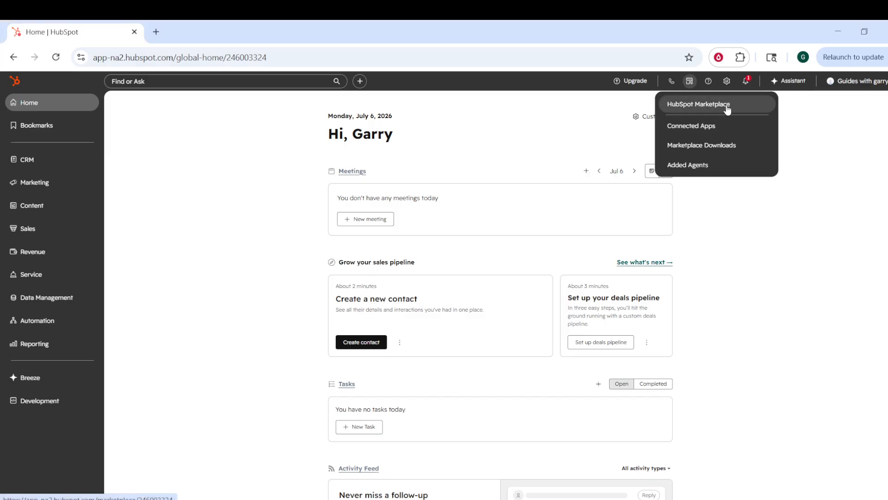
{"action": "left_click", "coordinate": [687, 110]}
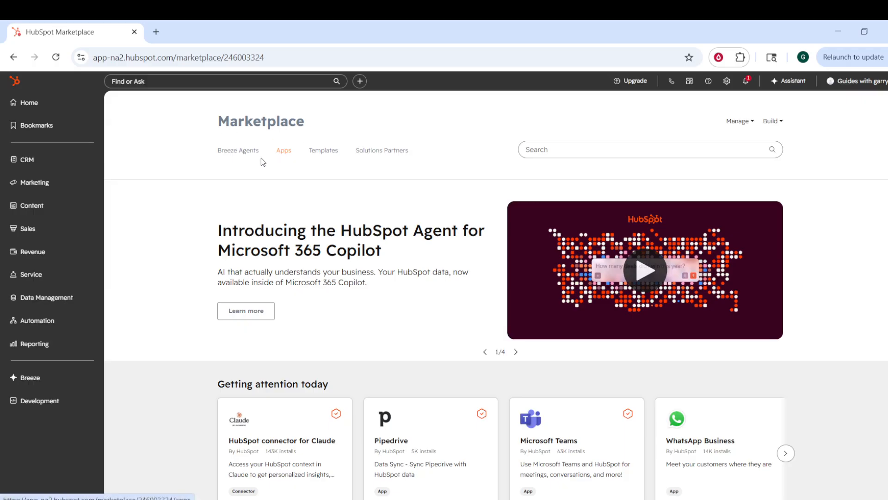
{"action": "left_click", "coordinate": [557, 149]}
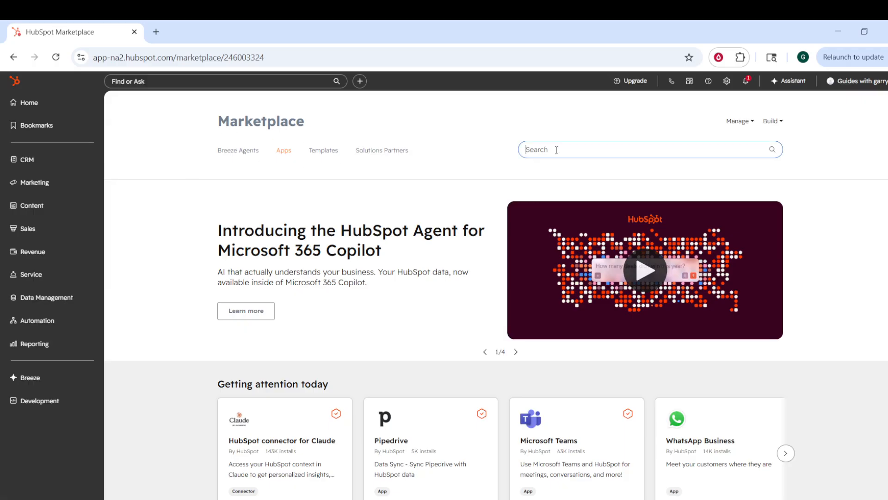
{"action": "type", "text": "xero"}
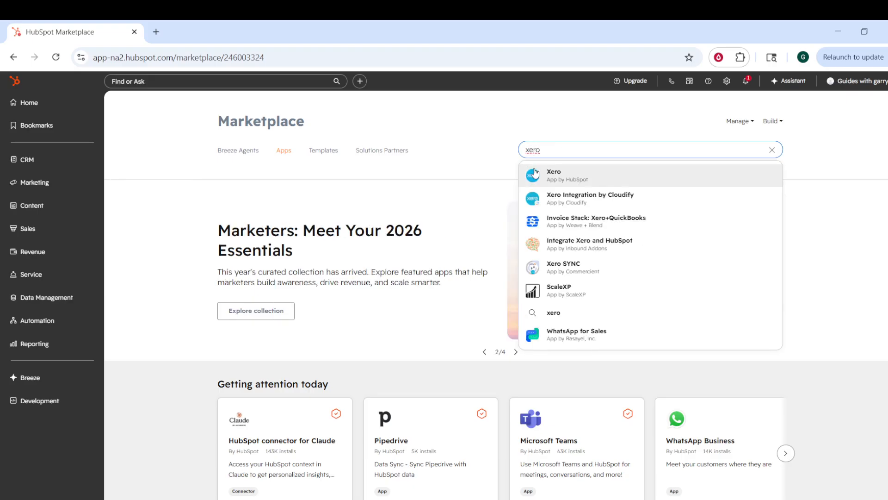
{"action": "left_click", "coordinate": [566, 172]}
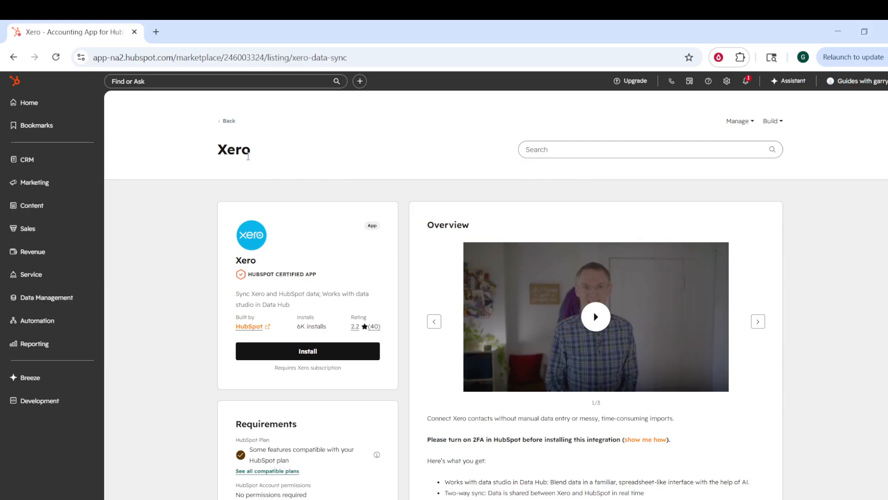
Step: Install the Xero app, allow HubSpot data sync access to the Xero account, and continue to the sync setup
{"action": "scroll", "coordinate": [297, 161], "scroll_direction": "down", "scroll_amount": 1}
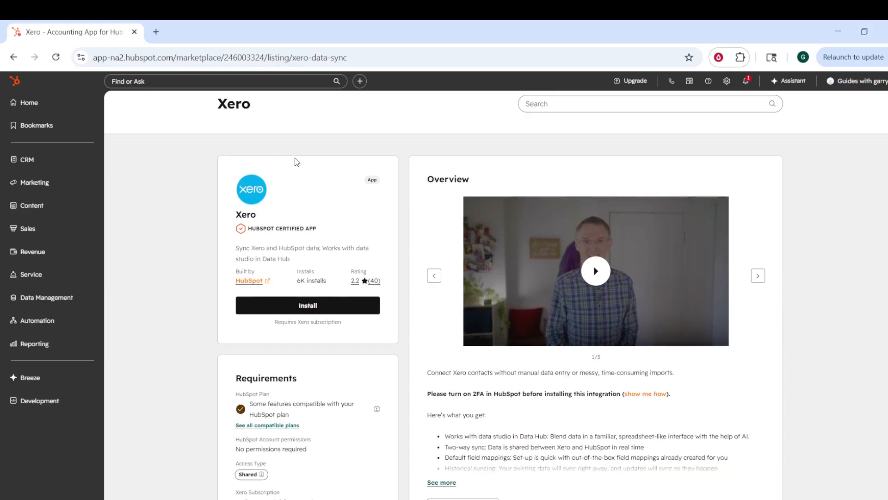
{"action": "scroll", "coordinate": [241, 188], "scroll_direction": "down", "scroll_amount": 1}
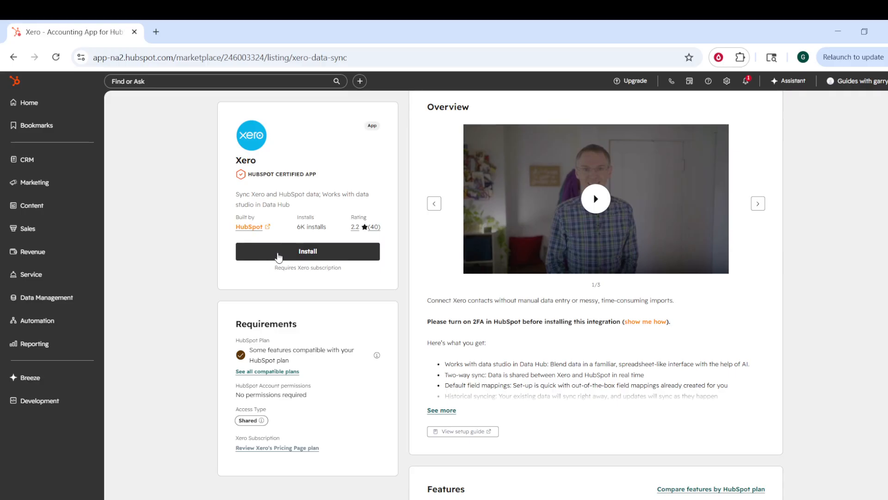
{"action": "left_click", "coordinate": [297, 254]}
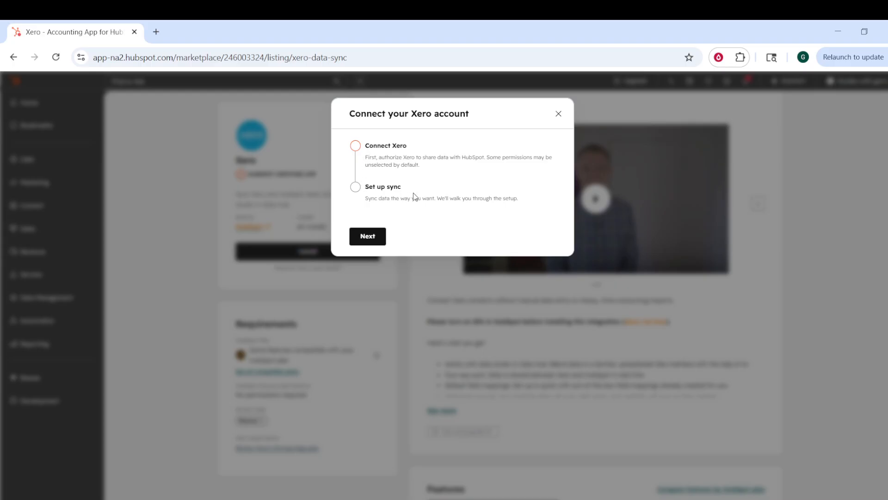
{"action": "left_click", "coordinate": [367, 236]}
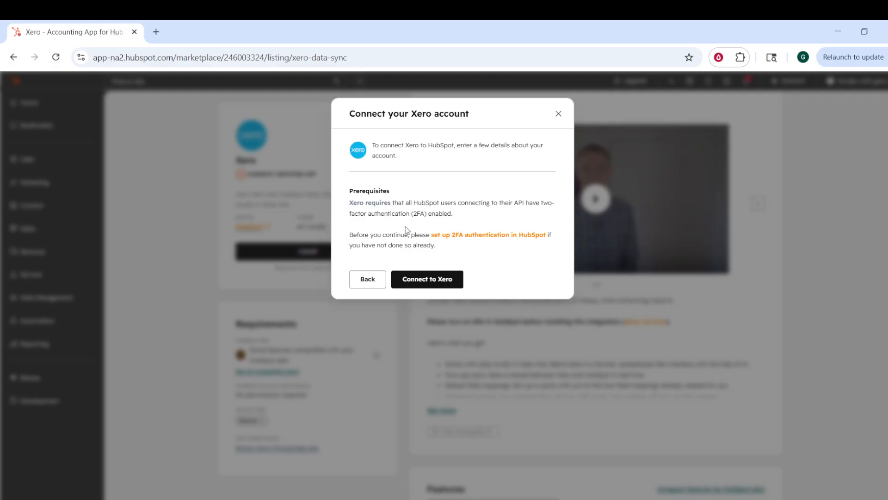
{"action": "left_click", "coordinate": [406, 278]}
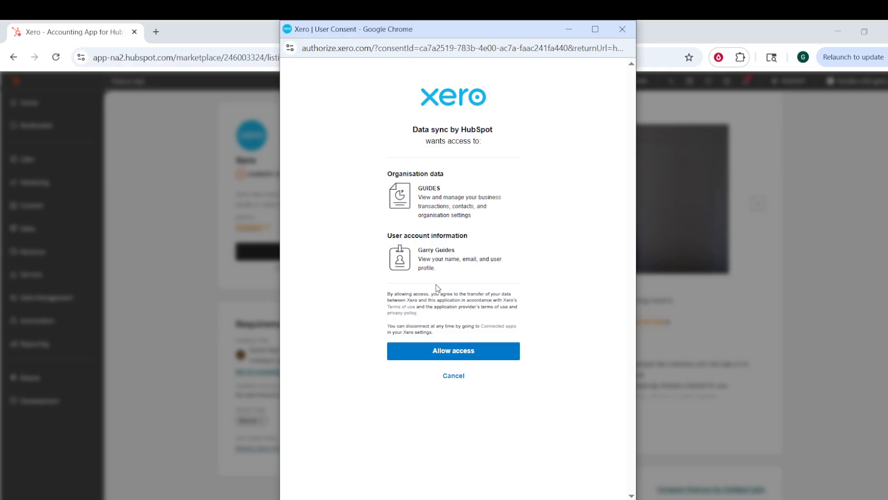
{"action": "left_click", "coordinate": [443, 347]}
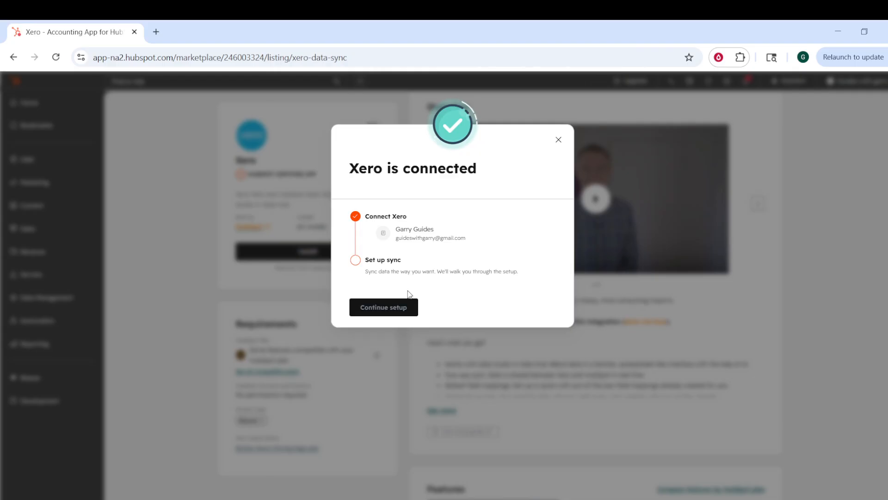
{"action": "left_click", "coordinate": [400, 313]}
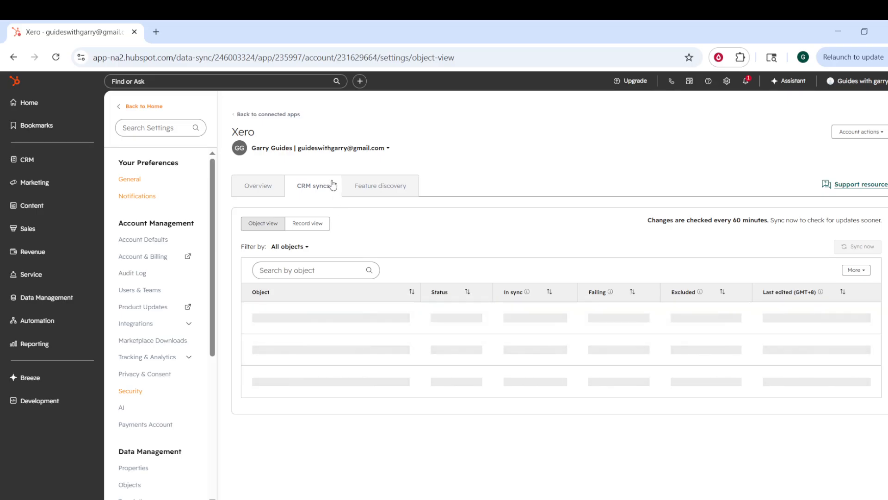
Step: Check the Xero connection's overview, and open the Contact sync from the CRM syncs for editing
{"action": "left_click", "coordinate": [250, 185]}
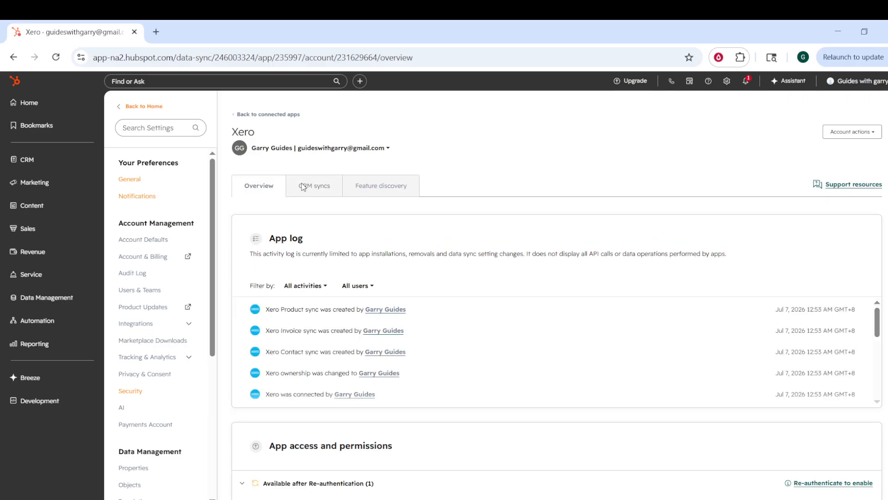
{"action": "left_click", "coordinate": [304, 186]}
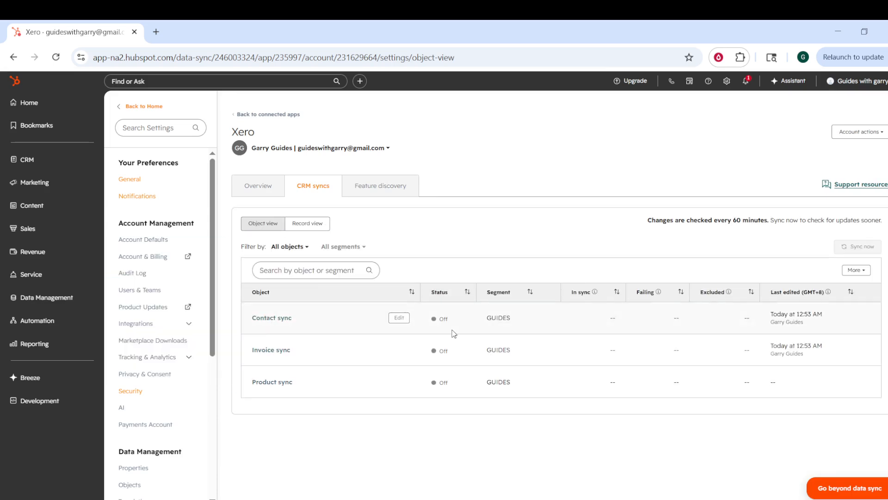
{"action": "left_click", "coordinate": [396, 318]}
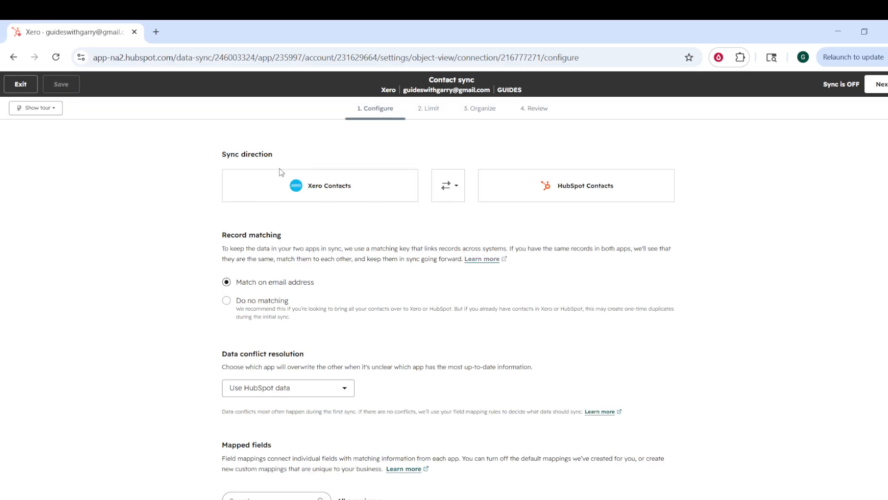
Step: Examine the contact sync's field mappings and mapping filter options, its limit filters in both directions, and its Organize settings
{"action": "scroll", "coordinate": [326, 251], "scroll_direction": "down", "scroll_amount": 6}
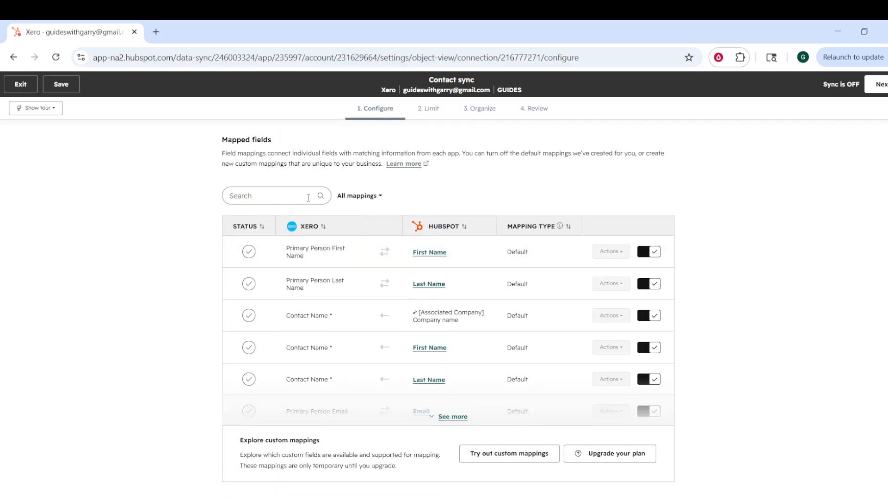
{"action": "left_click", "coordinate": [357, 200]}
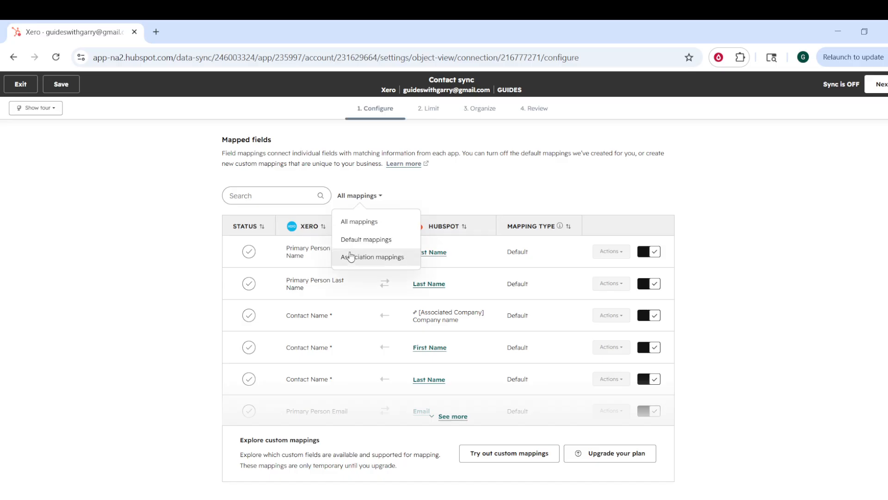
{"action": "left_click", "coordinate": [442, 175]}
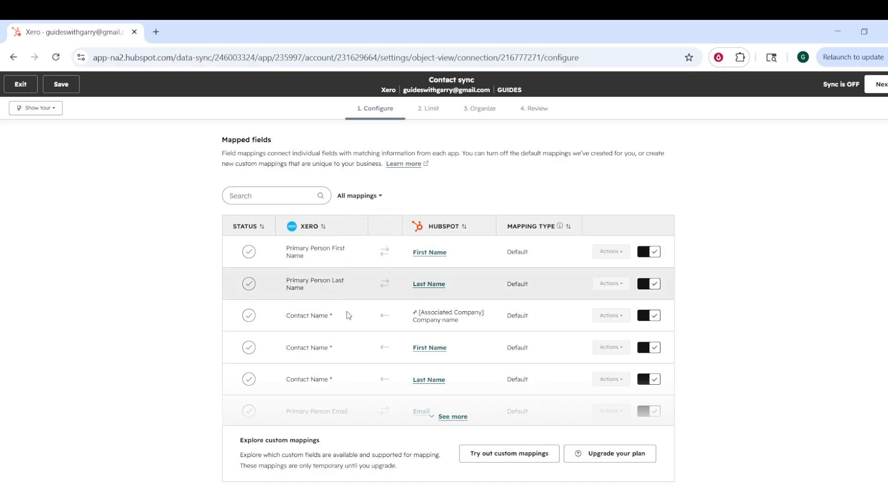
{"action": "scroll", "coordinate": [383, 238], "scroll_direction": "up", "scroll_amount": 4}
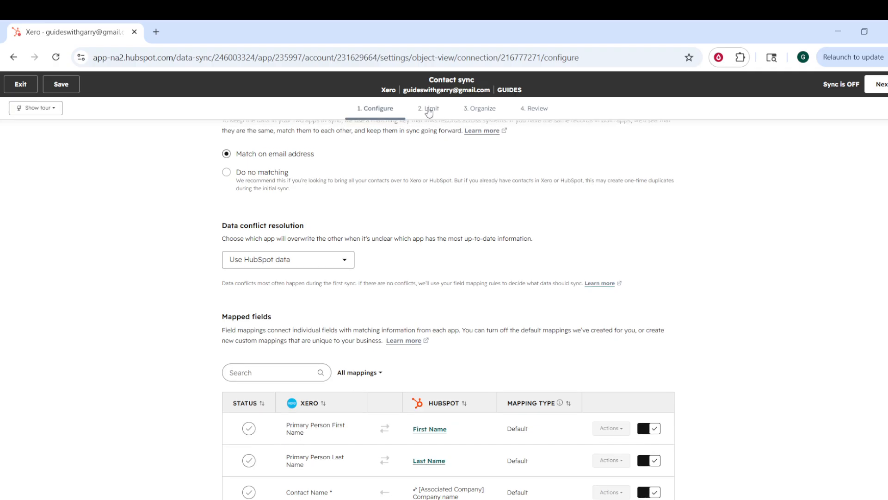
{"action": "left_click", "coordinate": [429, 109]}
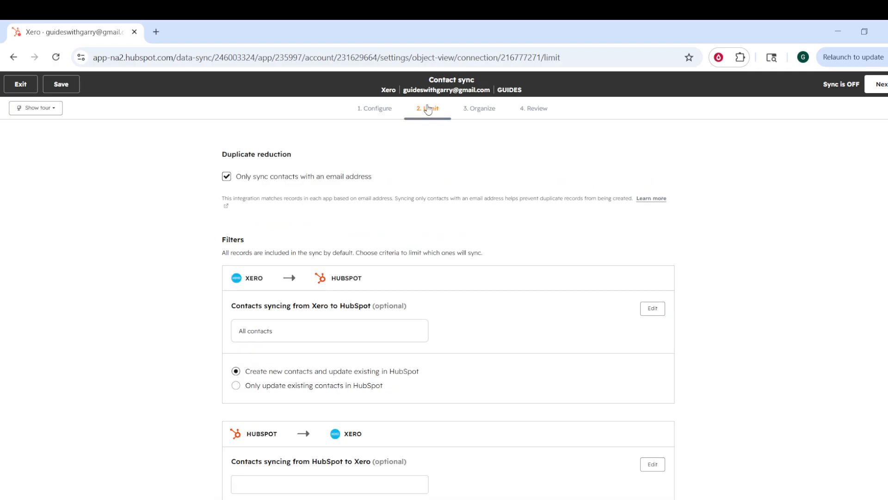
{"action": "scroll", "coordinate": [308, 301], "scroll_direction": "down", "scroll_amount": 1}
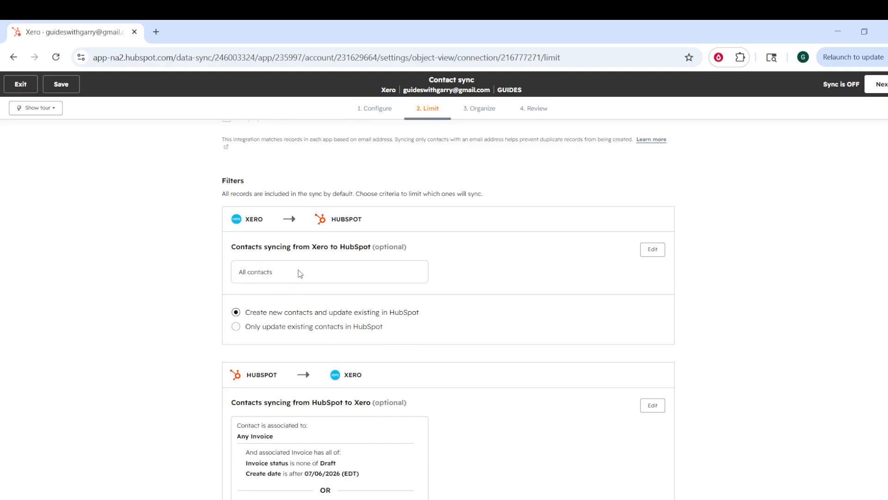
{"action": "scroll", "coordinate": [329, 259], "scroll_direction": "up", "scroll_amount": 1}
{"action": "scroll", "coordinate": [309, 221], "scroll_direction": "down", "scroll_amount": 6}
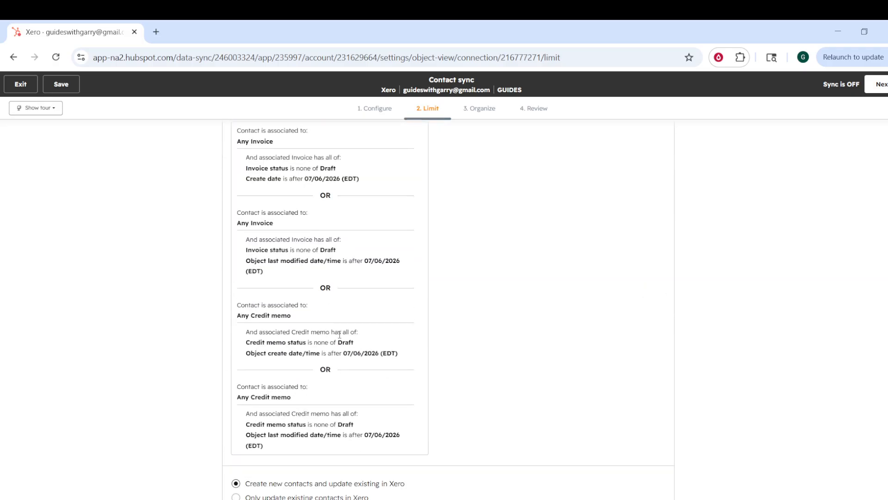
{"action": "scroll", "coordinate": [339, 335], "scroll_direction": "up", "scroll_amount": 5}
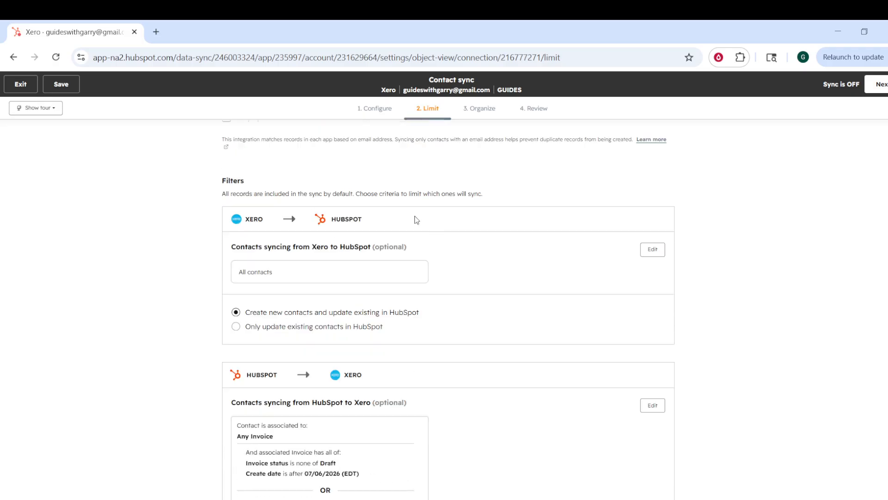
{"action": "left_click", "coordinate": [477, 111]}
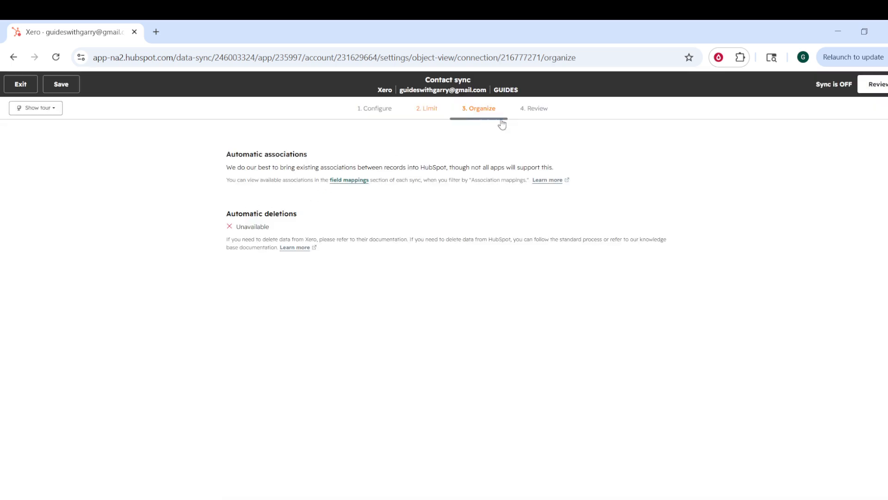
Step: Review the contact sync's configuration, field mappings and sync filters, and save and start the sync
{"action": "left_click", "coordinate": [537, 111]}
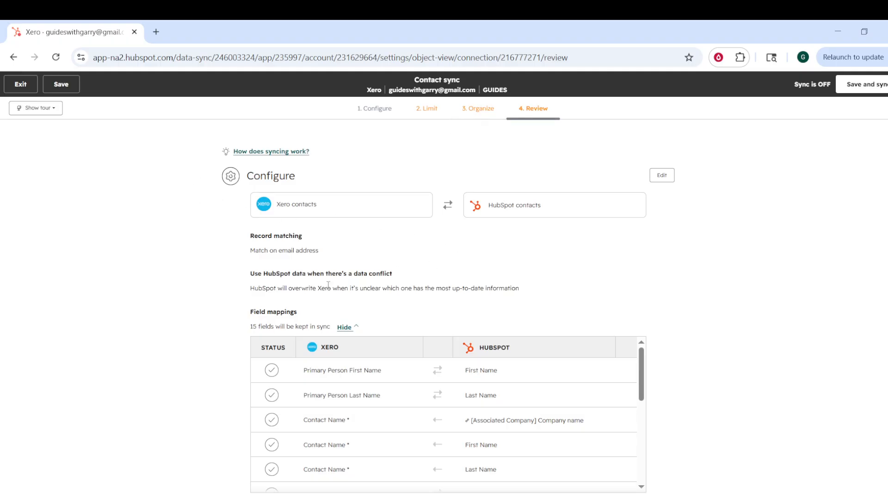
{"action": "scroll", "coordinate": [328, 285], "scroll_direction": "down", "scroll_amount": 1}
{"action": "scroll", "coordinate": [495, 228], "scroll_direction": "down", "scroll_amount": 2}
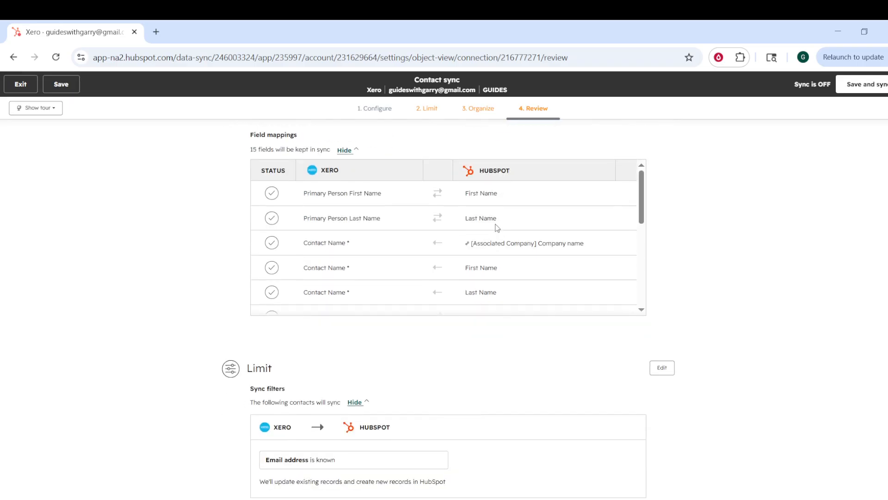
{"action": "scroll", "coordinate": [360, 326], "scroll_direction": "down", "scroll_amount": 1}
{"action": "scroll", "coordinate": [362, 331], "scroll_direction": "down", "scroll_amount": 1}
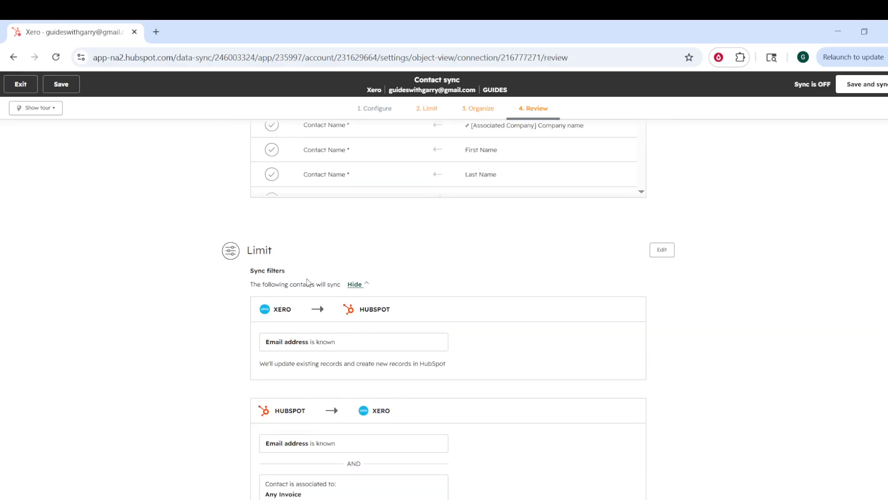
{"action": "scroll", "coordinate": [307, 283], "scroll_direction": "down", "scroll_amount": 5}
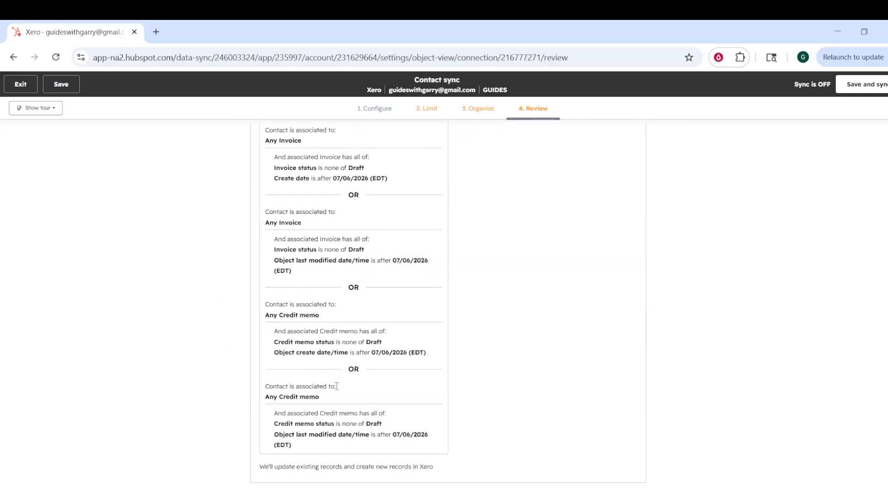
{"action": "scroll", "coordinate": [393, 377], "scroll_direction": "up", "scroll_amount": 8}
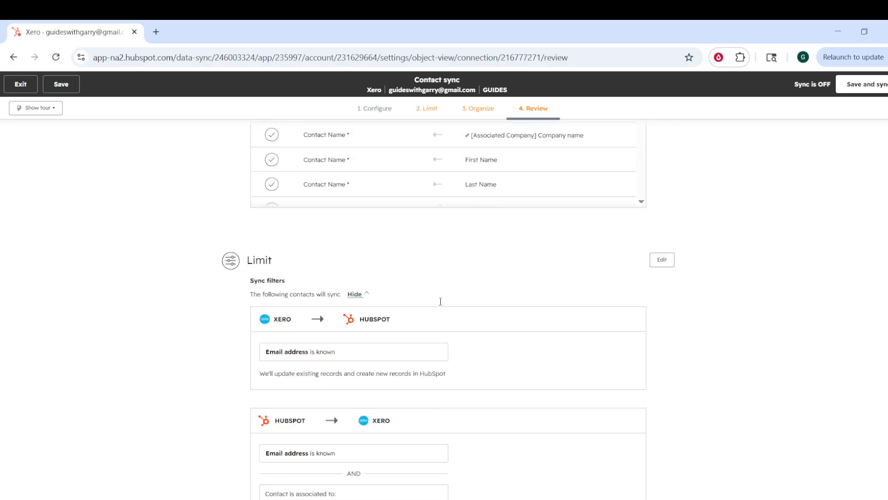
{"action": "scroll", "coordinate": [440, 301], "scroll_direction": "up", "scroll_amount": 2}
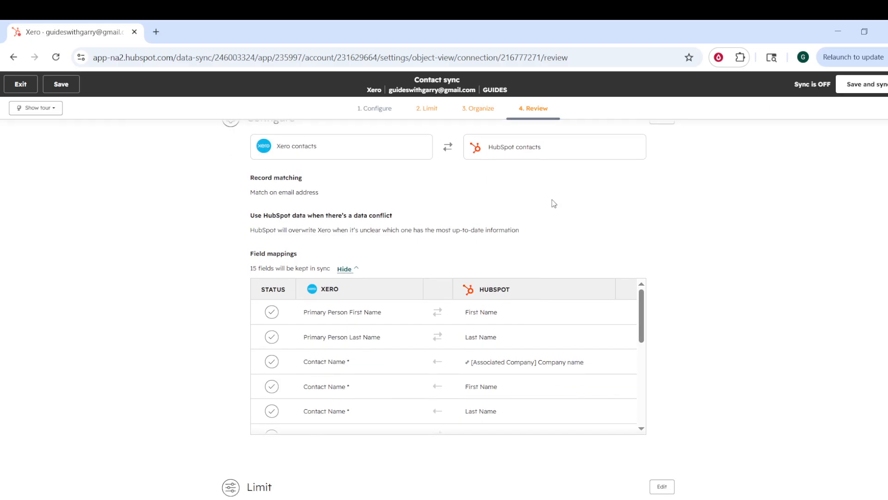
{"action": "scroll", "coordinate": [553, 200], "scroll_direction": "up", "scroll_amount": 2}
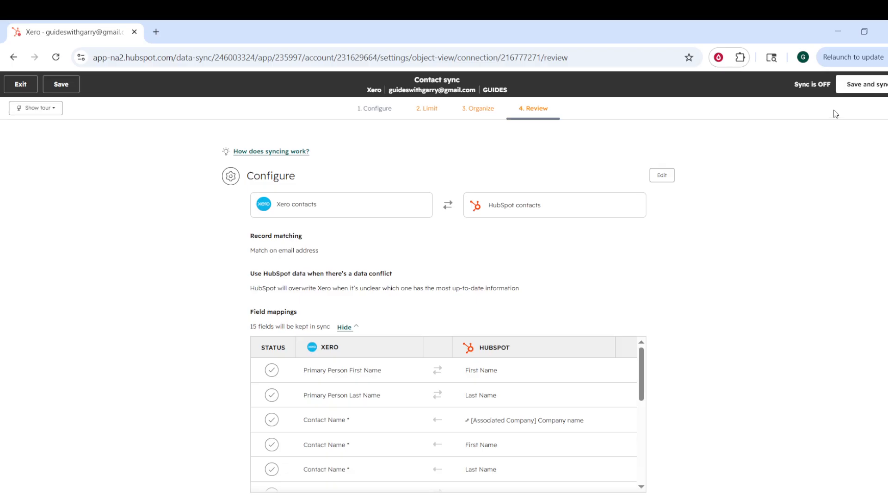
{"action": "left_click", "coordinate": [875, 87]}
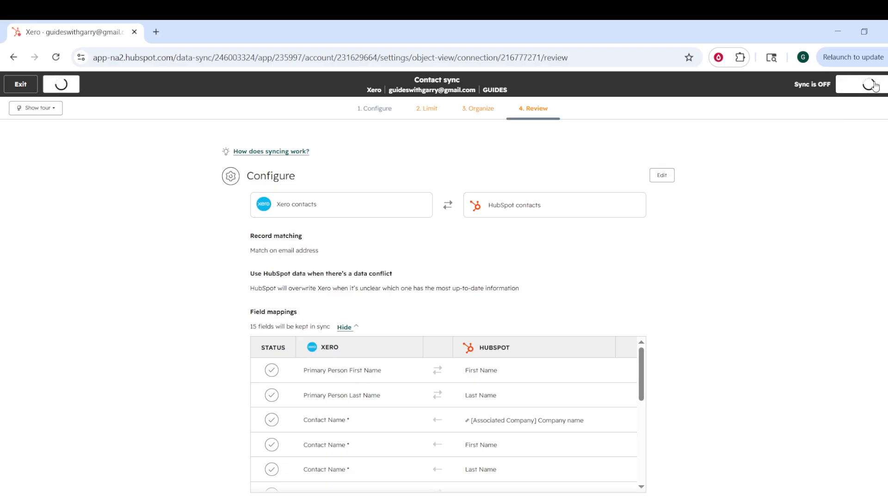